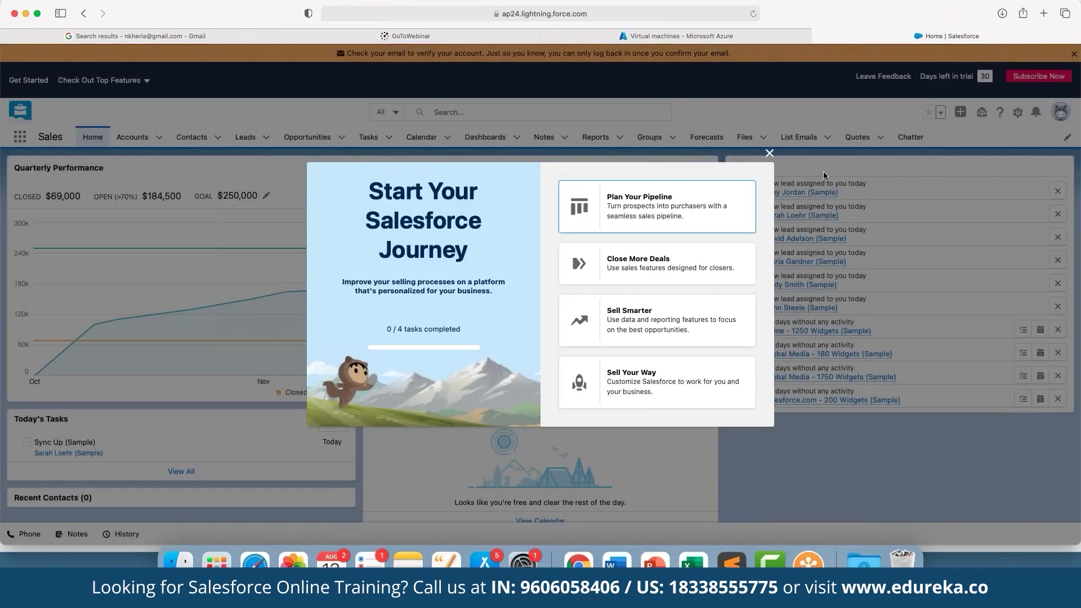
Dismiss the Salesforce journey welcome prompt and go to the empty Accounts list
{"action": "left_click", "coordinate": [769, 153]}
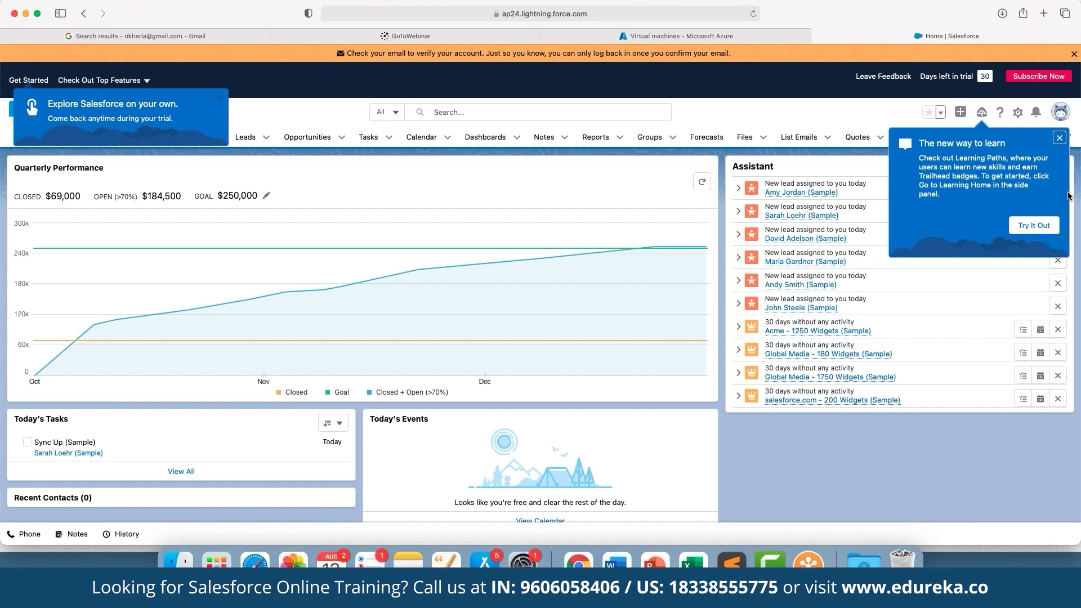
{"action": "scroll", "coordinate": [322, 257], "scroll_direction": "down", "scroll_amount": 2}
{"action": "scroll", "coordinate": [322, 256], "scroll_direction": "up", "scroll_amount": 3}
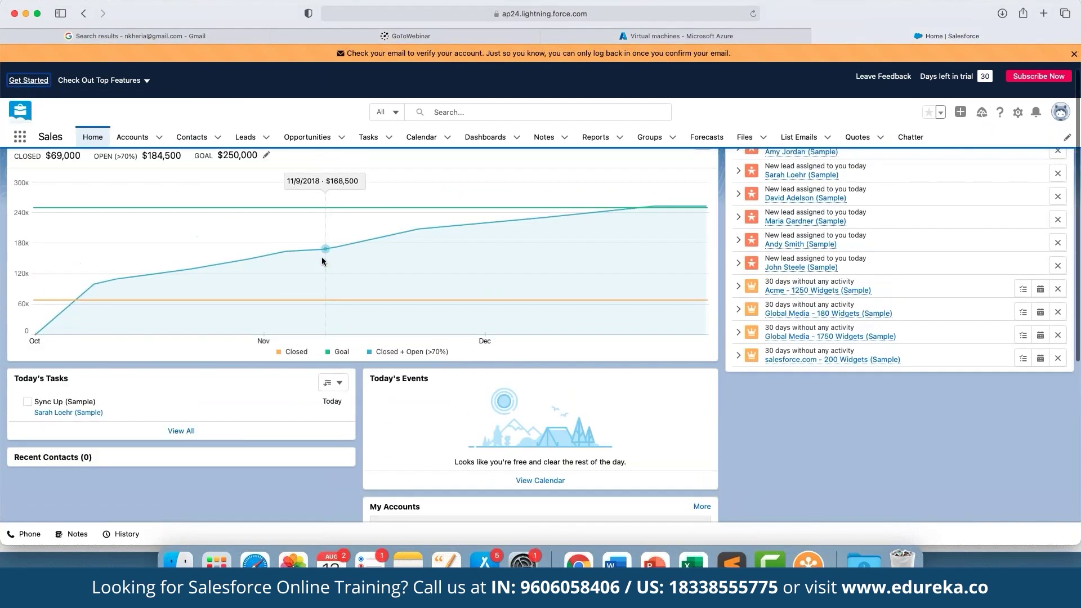
{"action": "scroll", "coordinate": [322, 256], "scroll_direction": "down", "scroll_amount": 1}
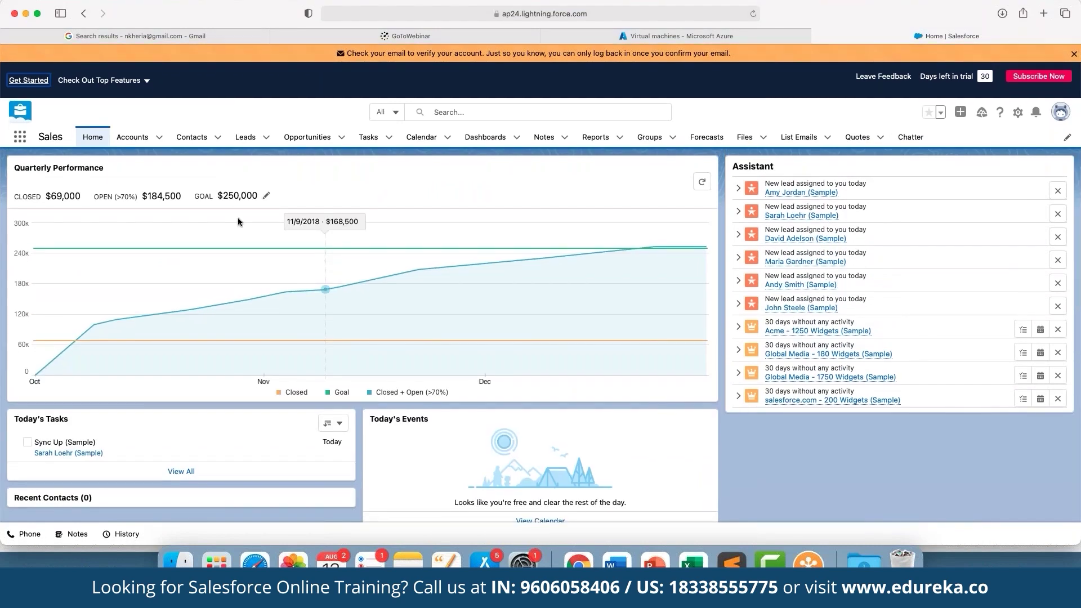
{"action": "left_click", "coordinate": [133, 137]}
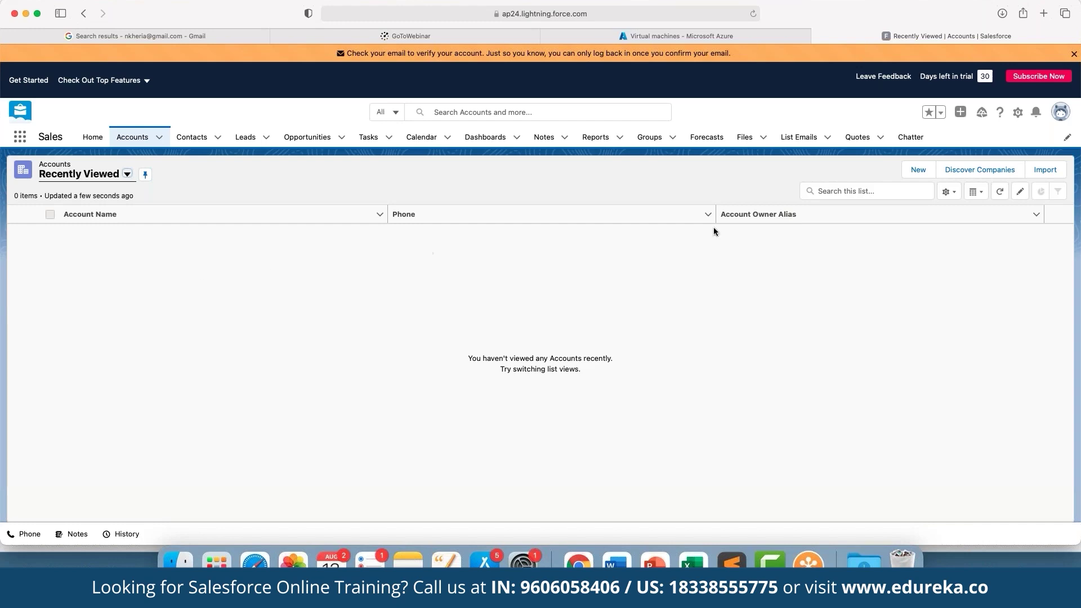
{"action": "left_click", "coordinate": [1048, 172]}
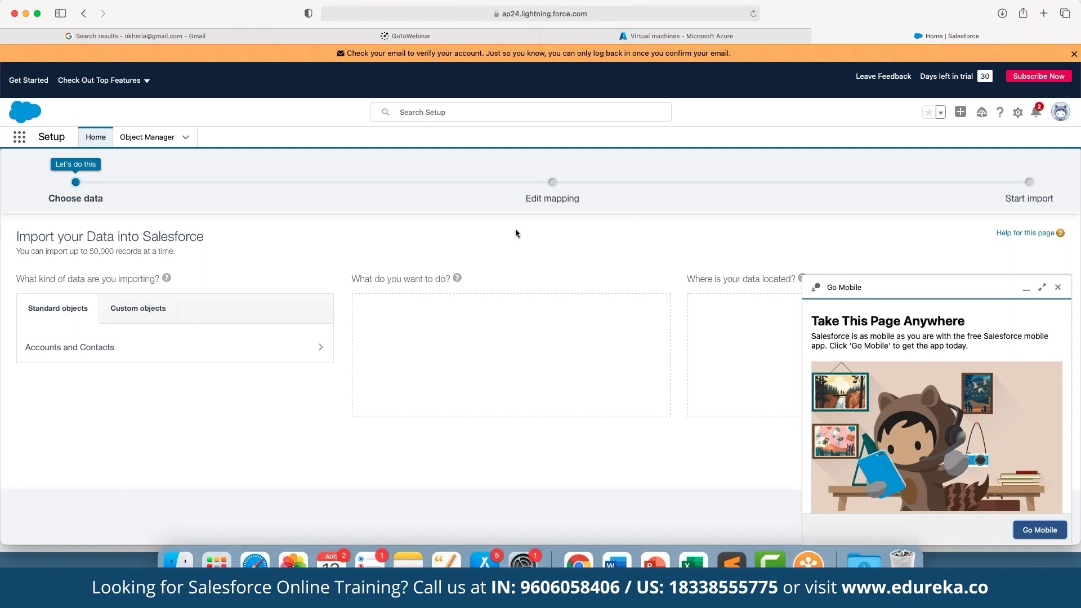
{"action": "left_click", "coordinate": [220, 350]}
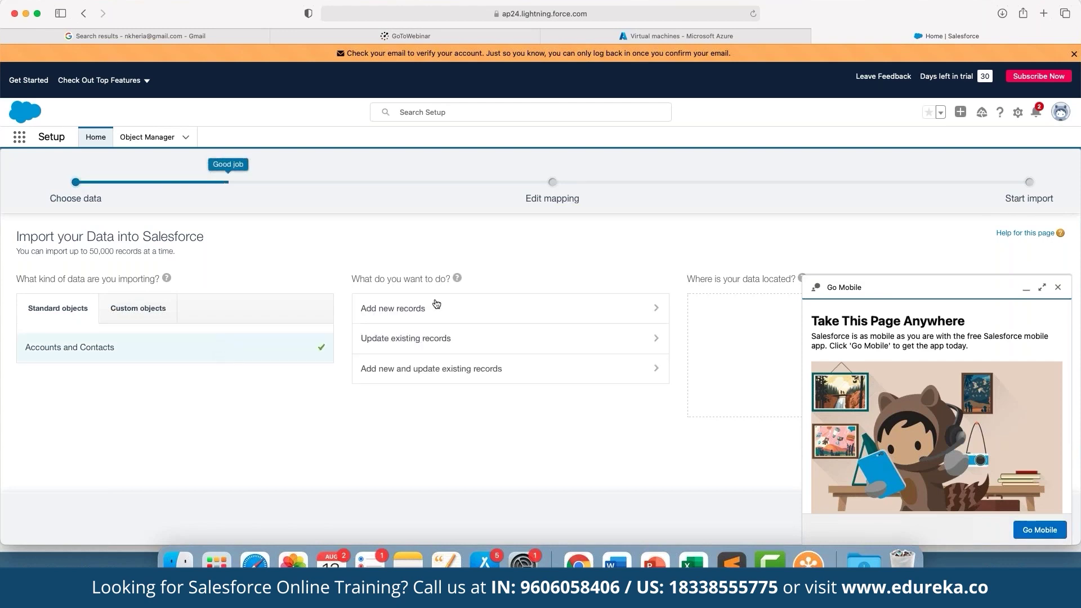
{"action": "left_click", "coordinate": [477, 306]}
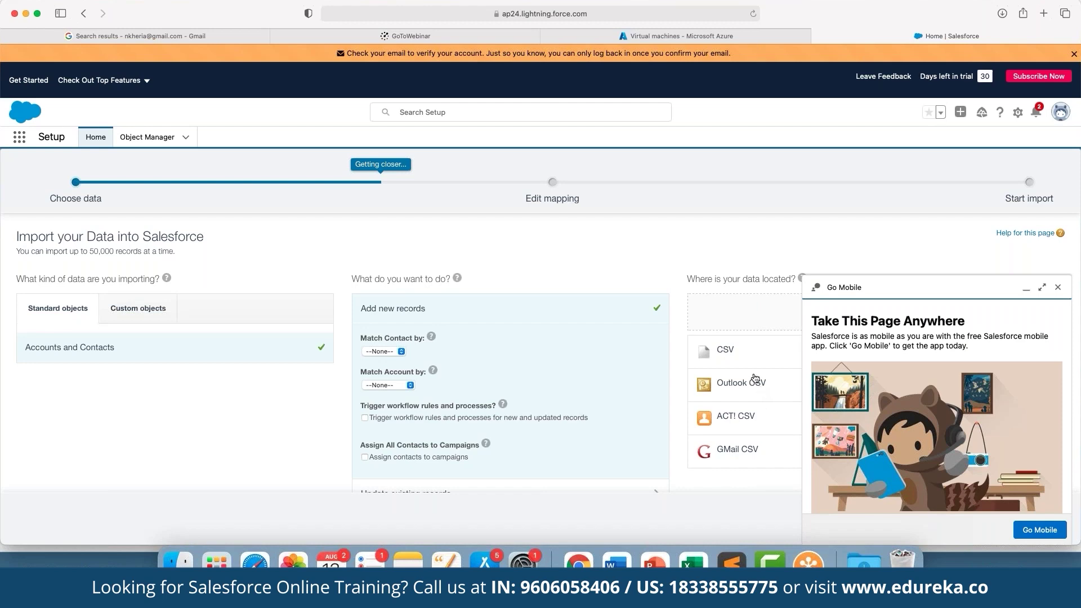
{"action": "left_click", "coordinate": [1064, 287]}
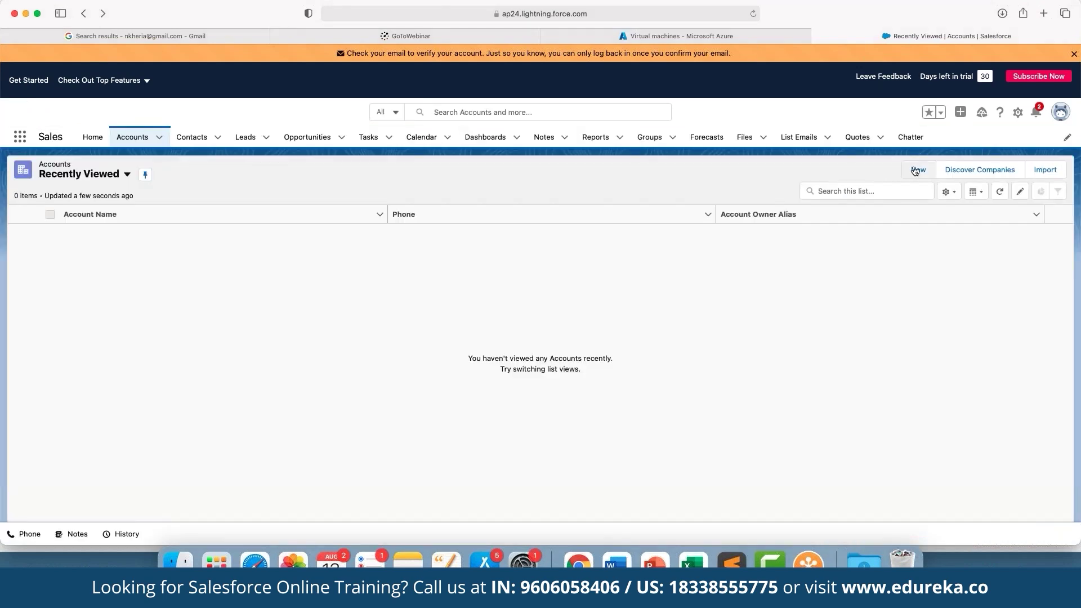
Start a new account, entering the account name and accepting the suggested company with its website
{"action": "left_click", "coordinate": [917, 171]}
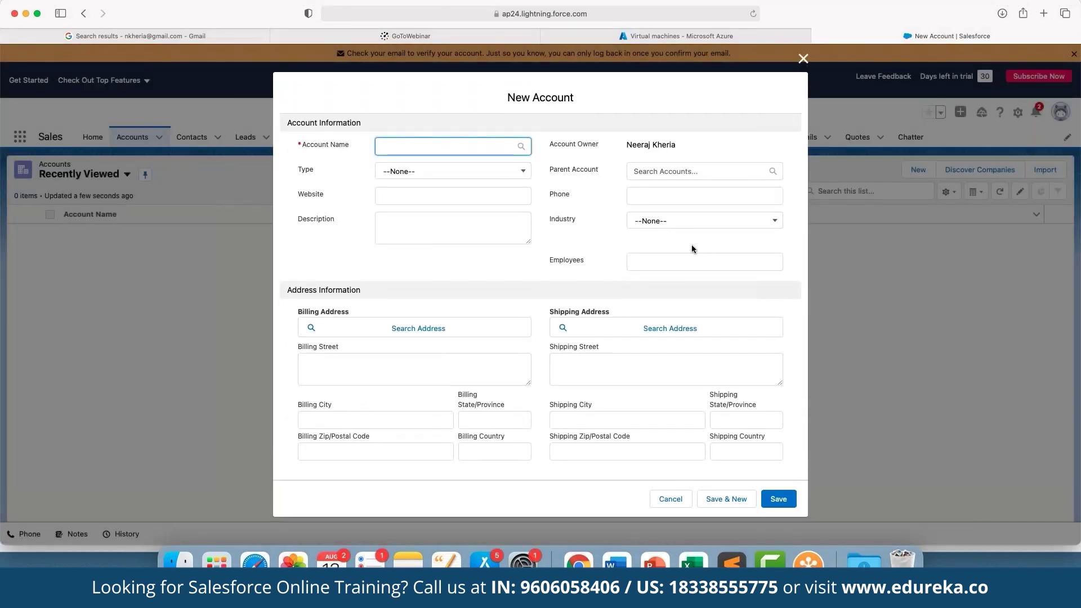
{"action": "type", "text": "John Doe"}
{"action": "key", "text": "Tab"}
{"action": "key", "text": "Tab"}
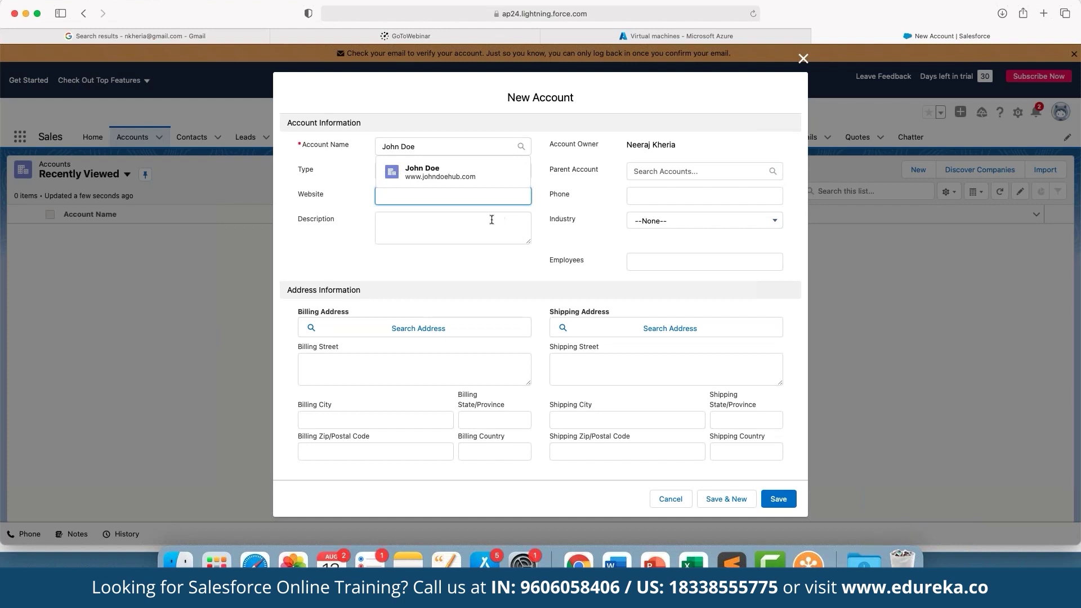
{"action": "left_click", "coordinate": [443, 180]}
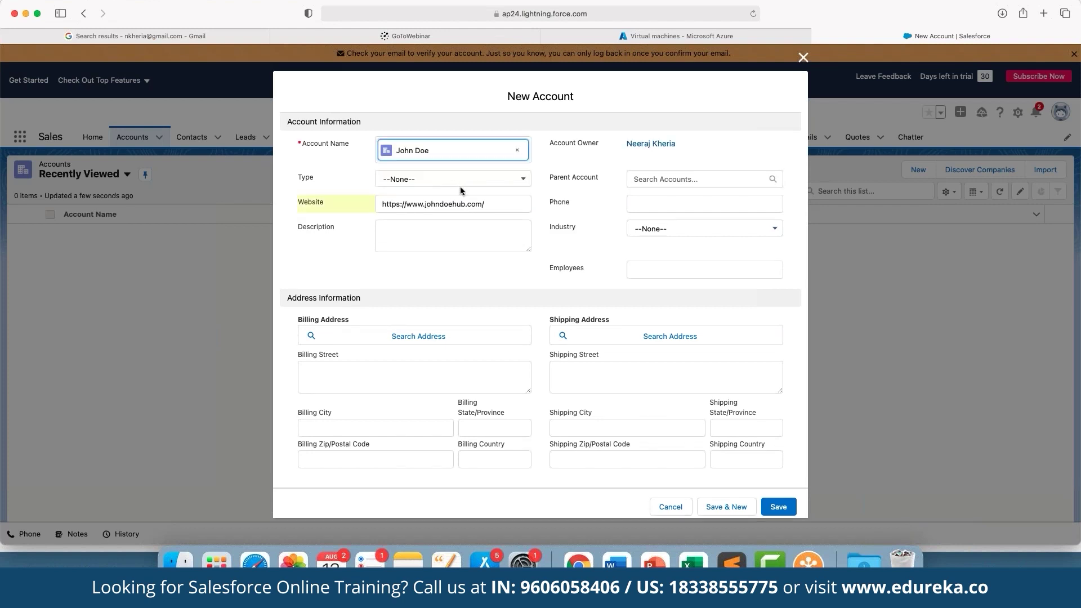
Set the account Type to Customer and Industry to Energy
{"action": "left_click", "coordinate": [455, 181]}
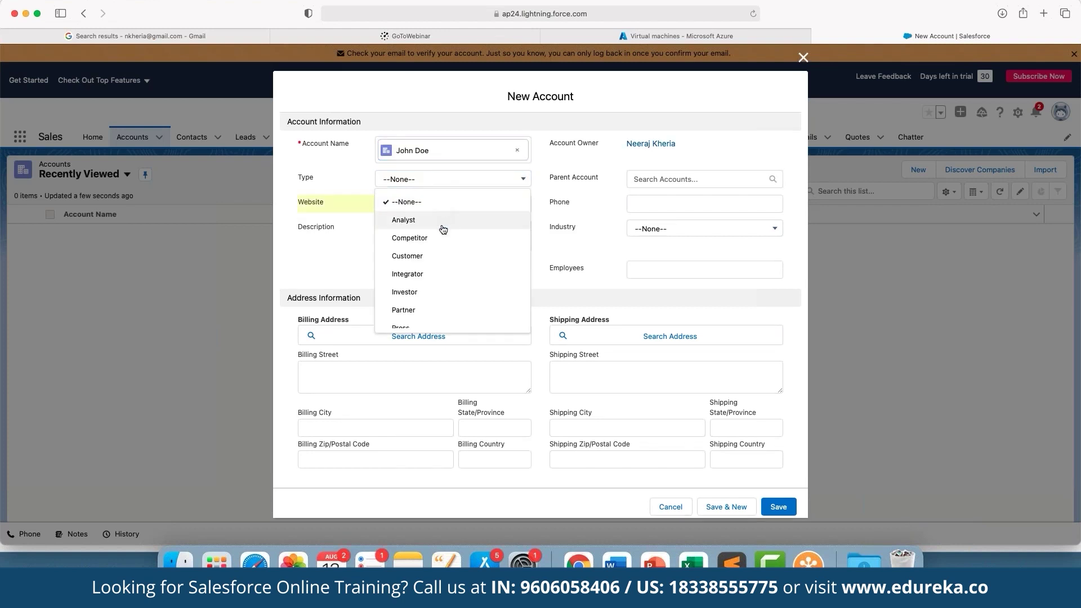
{"action": "left_click", "coordinate": [440, 256]}
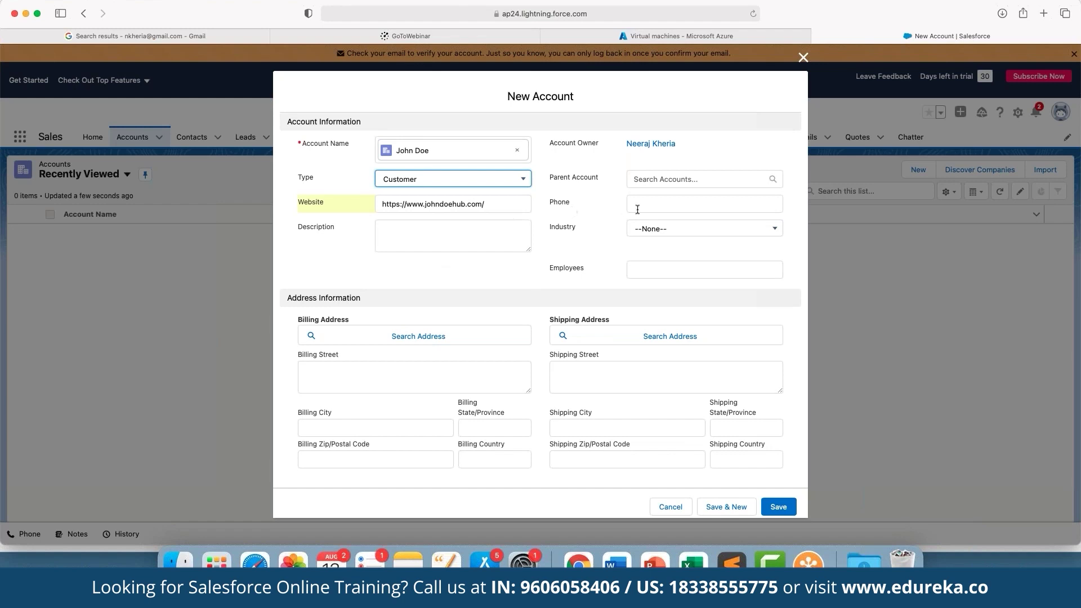
{"action": "left_click", "coordinate": [674, 233]}
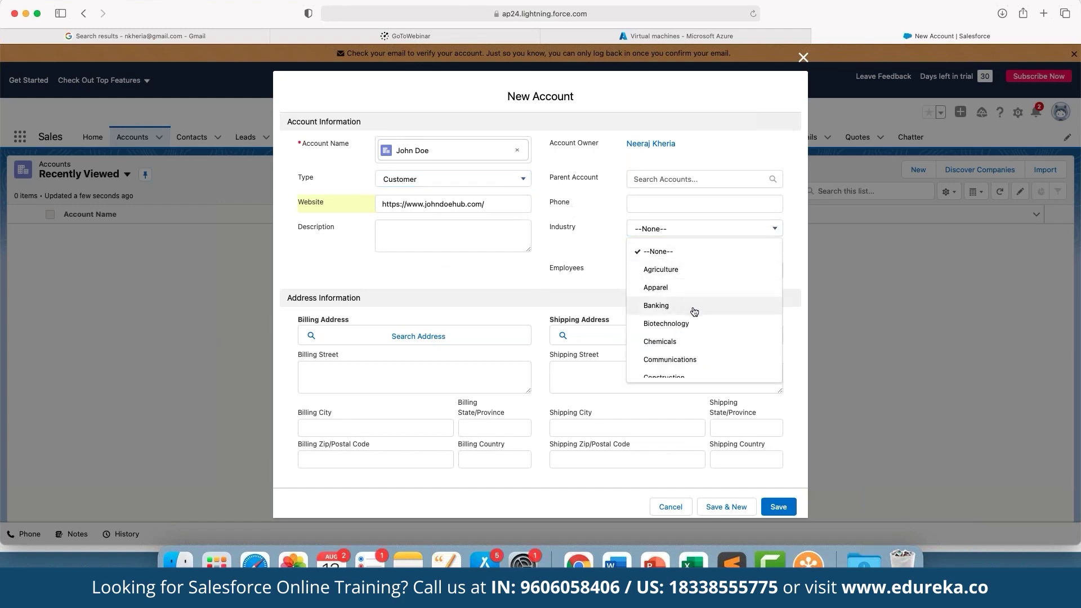
{"action": "scroll", "coordinate": [688, 356], "scroll_direction": "down", "scroll_amount": 5}
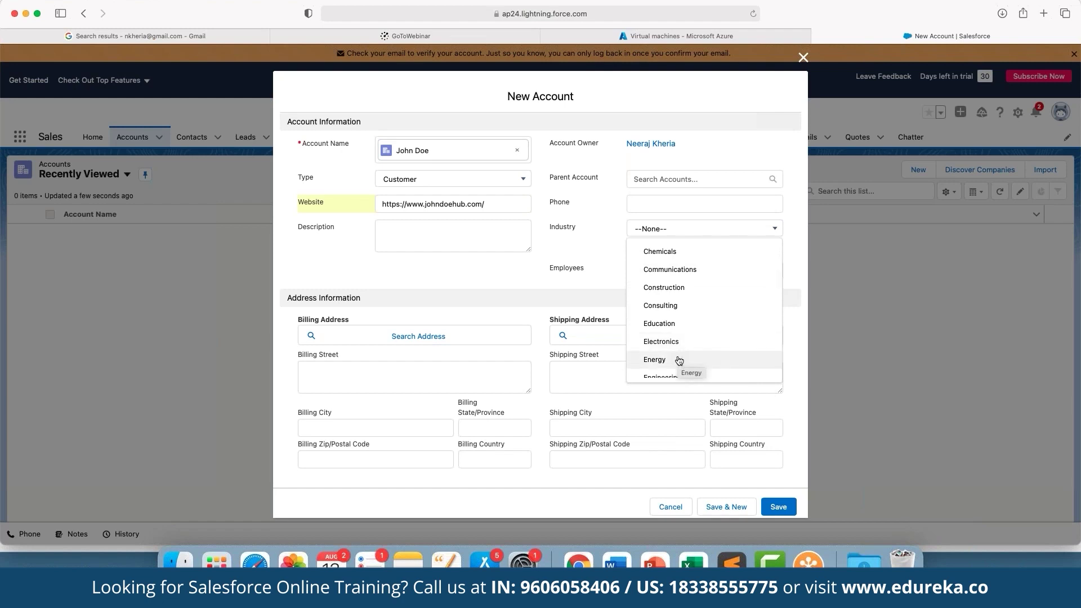
{"action": "left_click", "coordinate": [678, 360]}
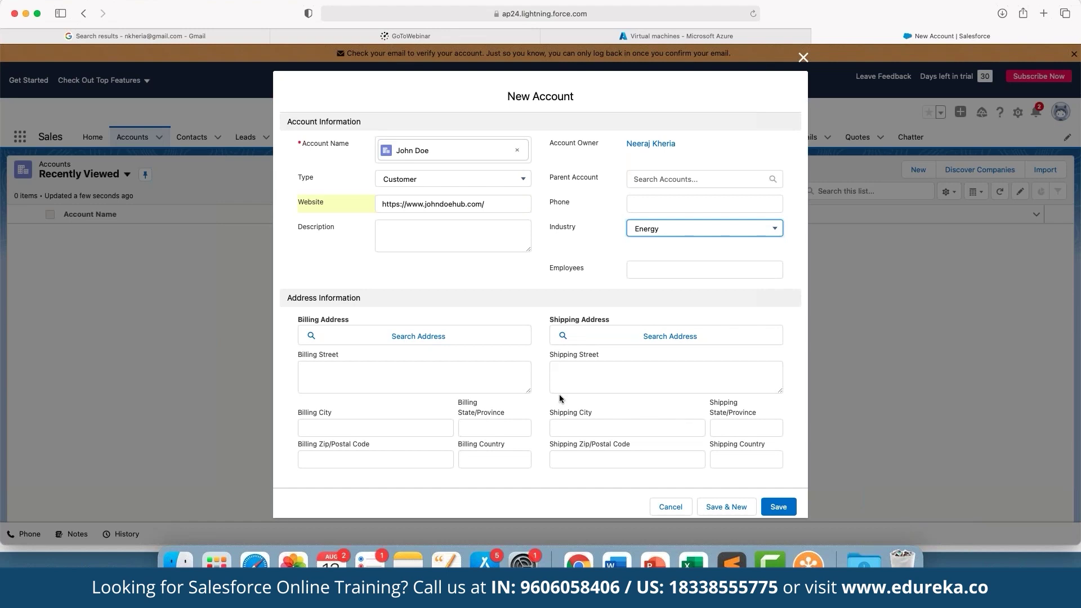
{"action": "left_click", "coordinate": [779, 506]}
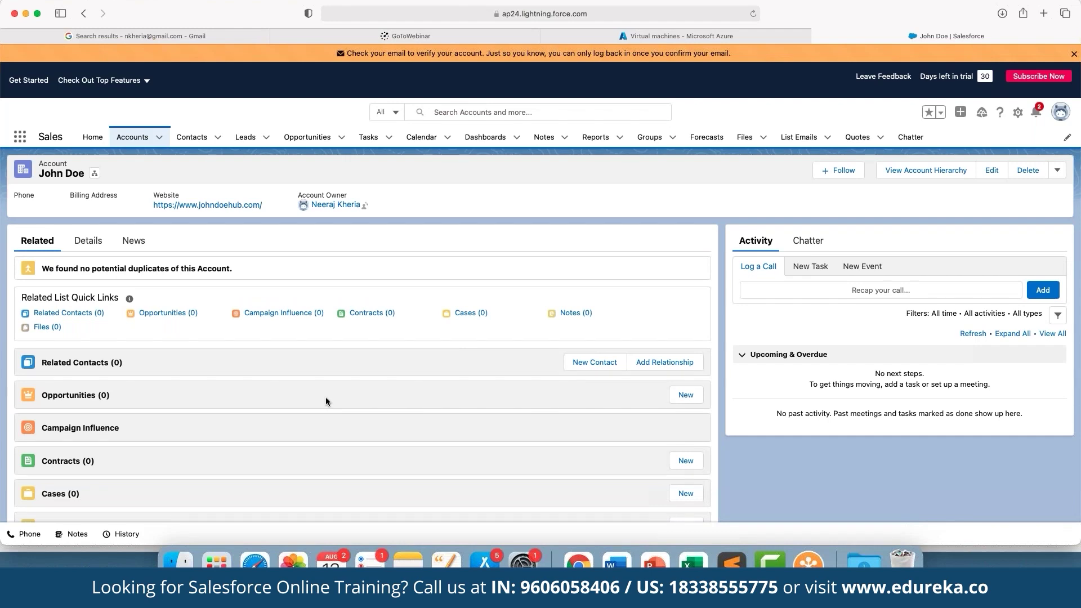
{"action": "scroll", "coordinate": [325, 397], "scroll_direction": "down", "scroll_amount": 2}
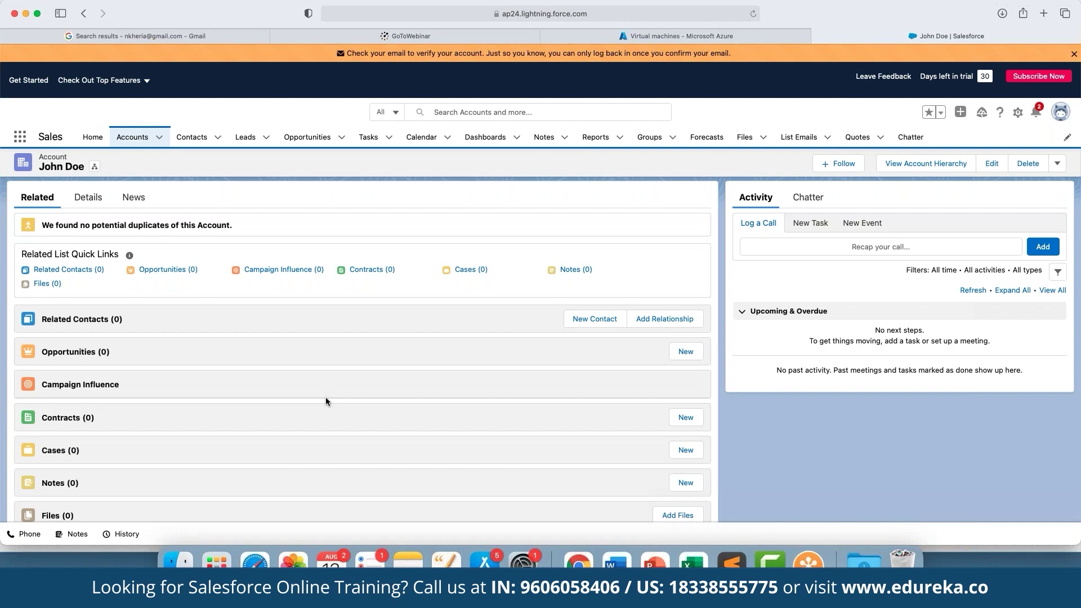
Start a new opportunity named 'Upsell of new Service', keeping the prefilled account name
{"action": "left_click", "coordinate": [684, 352]}
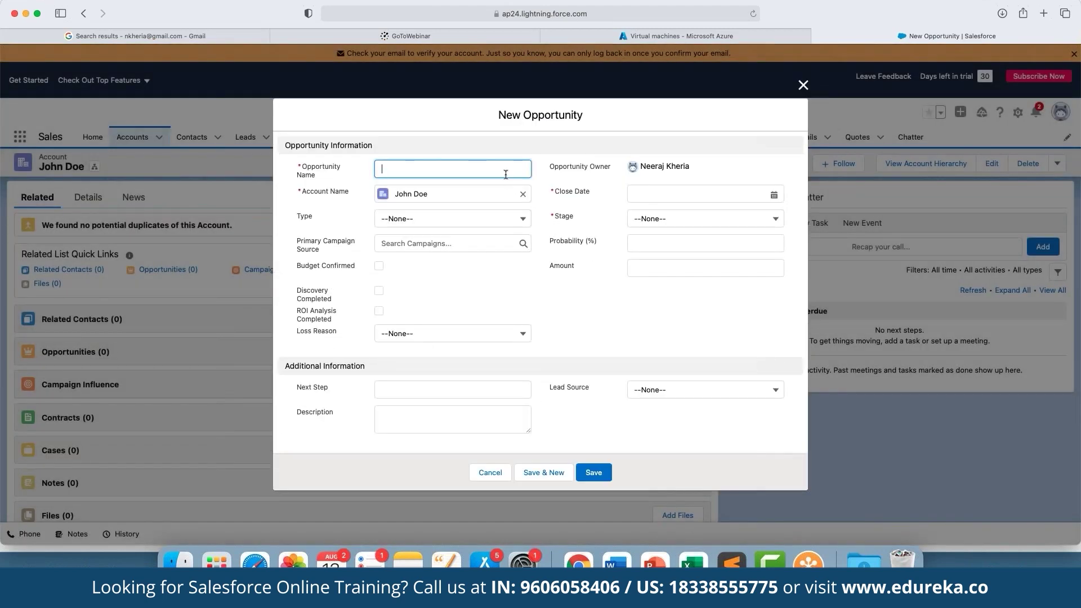
{"action": "type", "text": "Upsell of new Service"}
{"action": "key", "text": "Tab"}
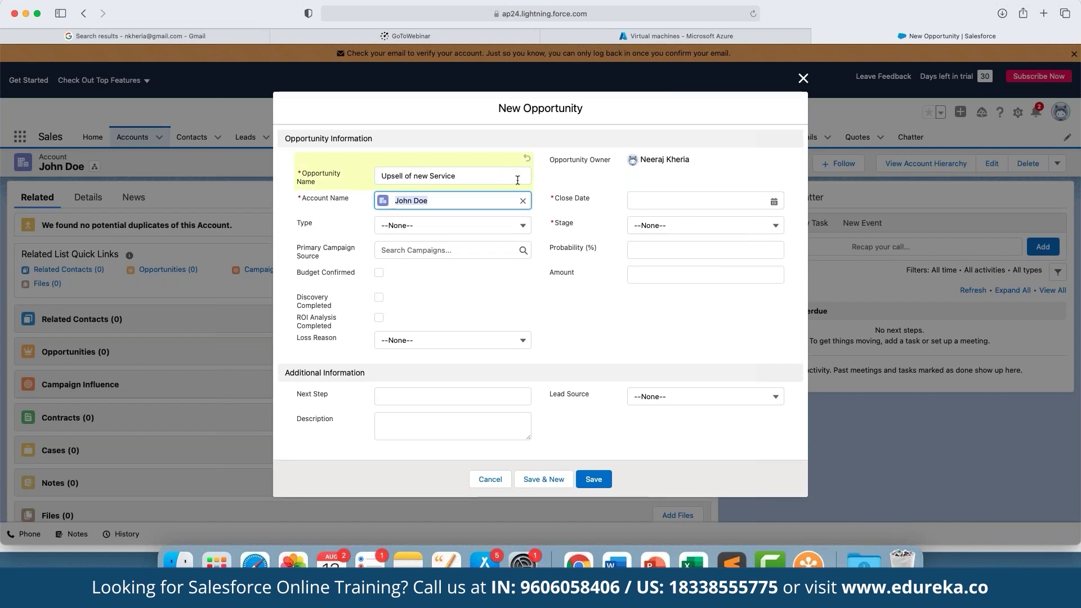
{"action": "left_click", "coordinate": [617, 192]}
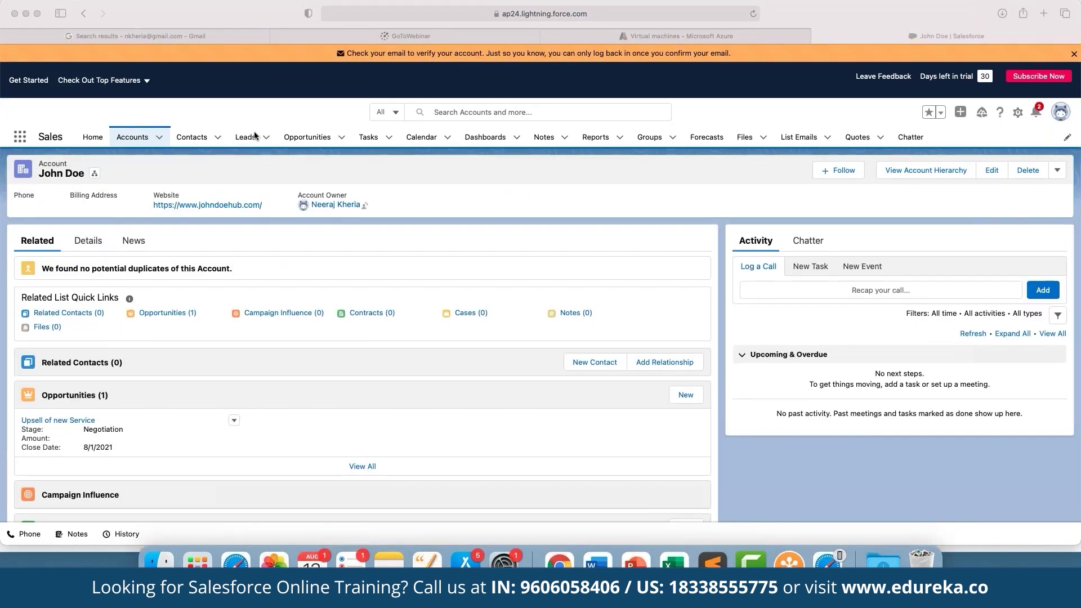
Open a blank New Lead form from the Leads tab menu
{"action": "left_click", "coordinate": [265, 138]}
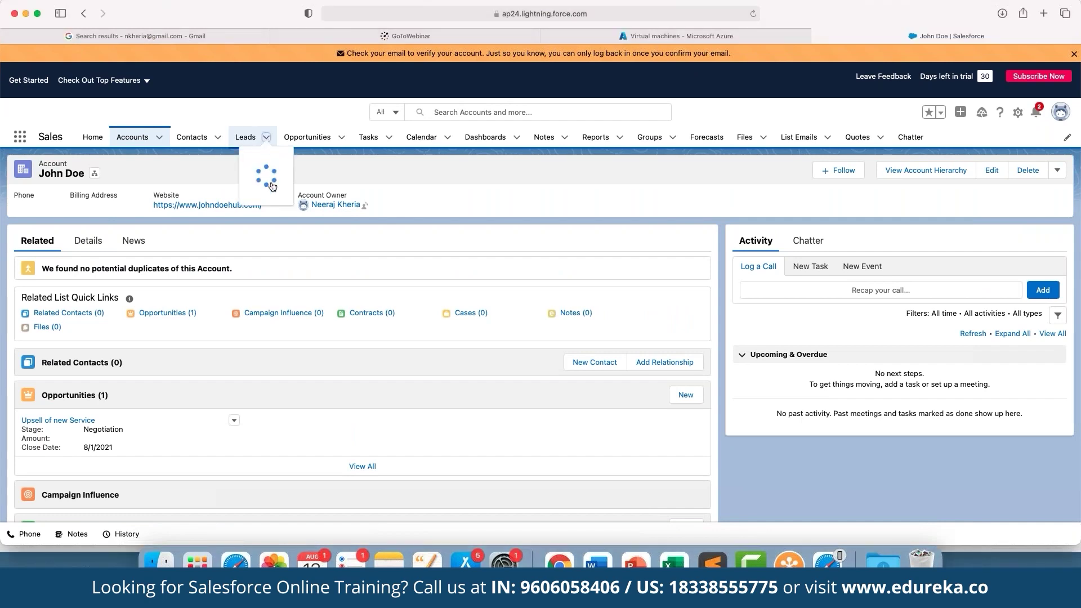
{"action": "left_click", "coordinate": [266, 158]}
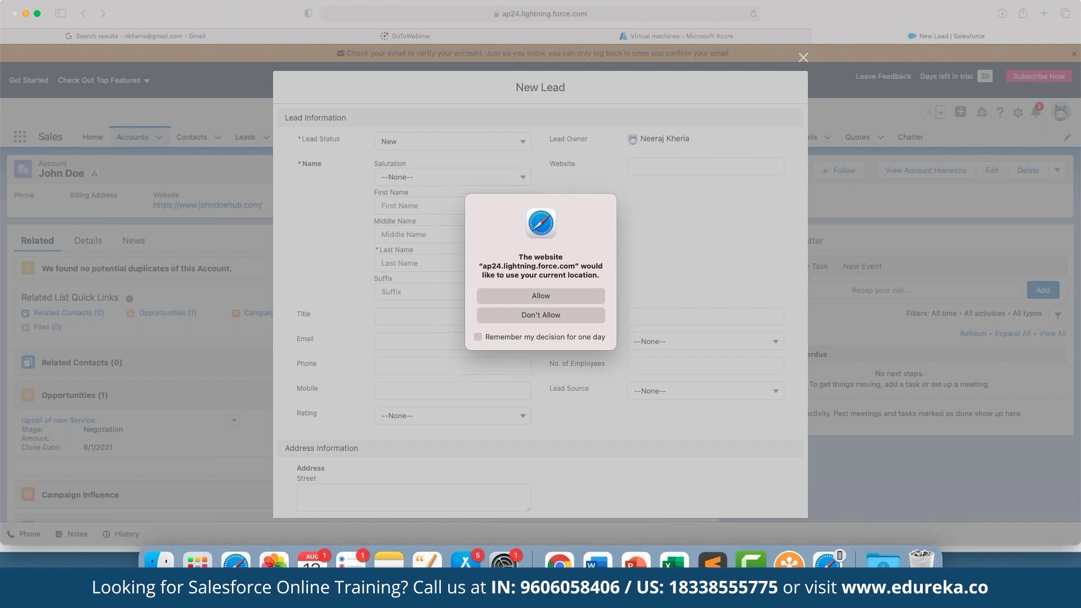
Dismiss the location prompt and set Lead Status to Qualified and Salutation to Ms
{"action": "left_click", "coordinate": [541, 296]}
{"action": "left_click", "coordinate": [446, 141]}
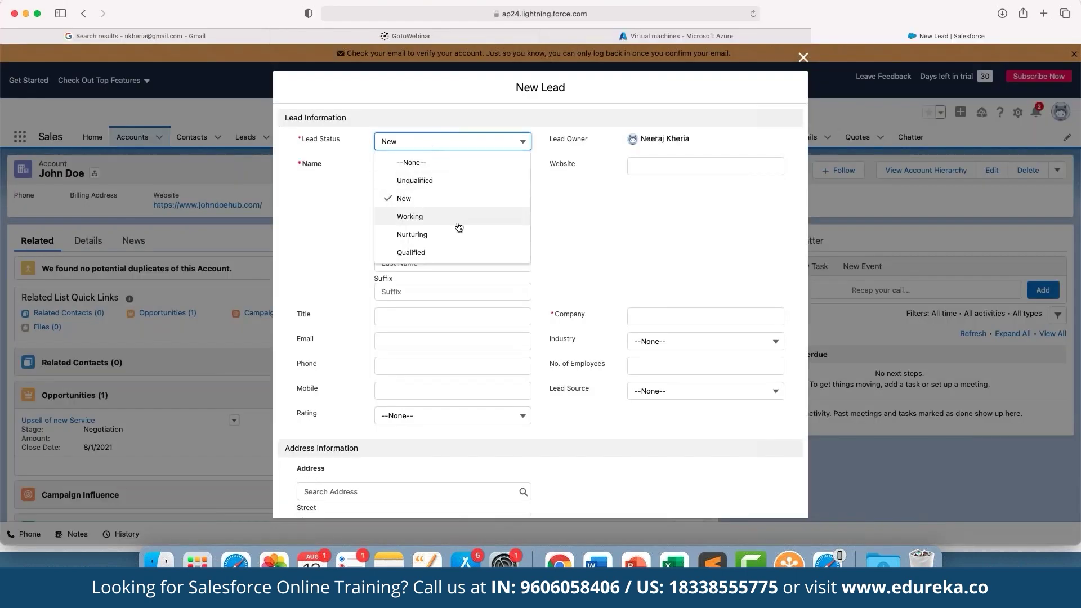
{"action": "left_click", "coordinate": [442, 253]}
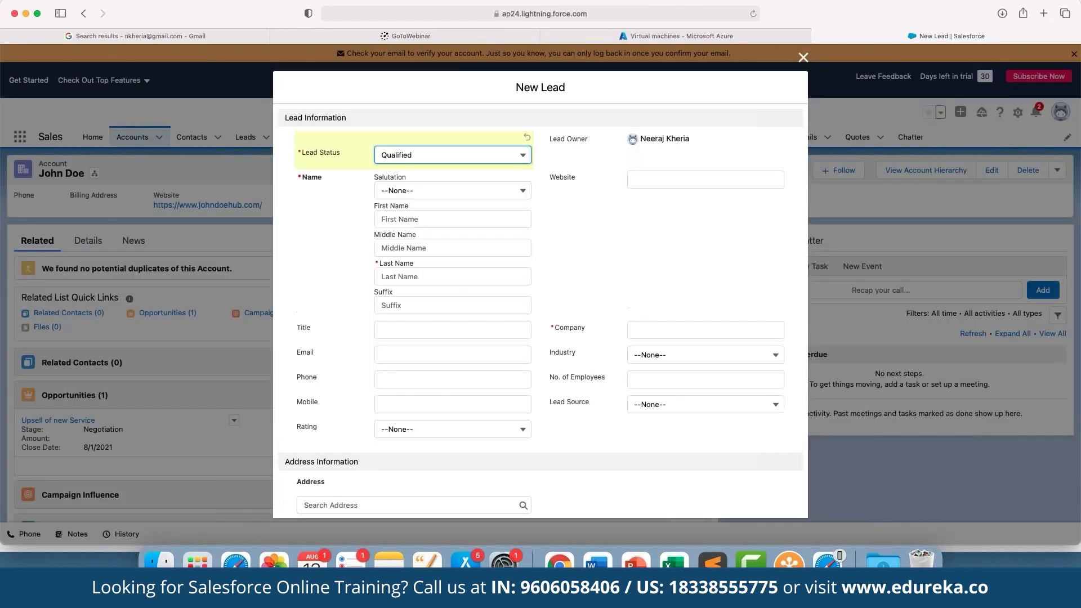
{"action": "left_click", "coordinate": [472, 191]}
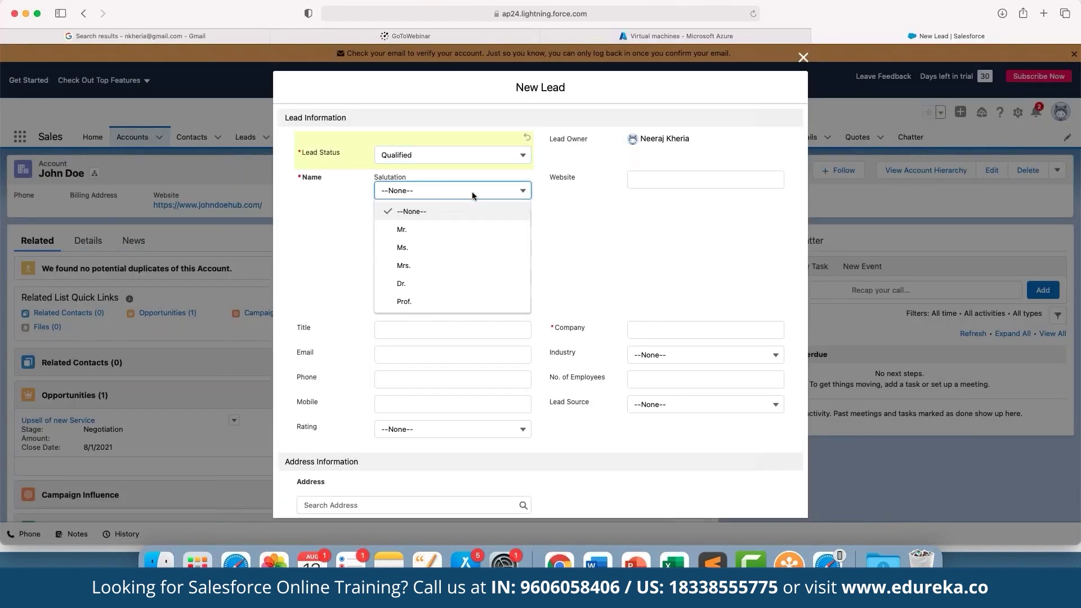
{"action": "left_click", "coordinate": [459, 247]}
Fill in the lead's first name and last name
{"action": "left_click", "coordinate": [440, 219]}
{"action": "type", "text": "Jane"}
{"action": "key", "text": "Tab"}
{"action": "key", "text": "Tab"}
{"action": "type", "text": "Doe"}
{"action": "key", "text": "Tab"}
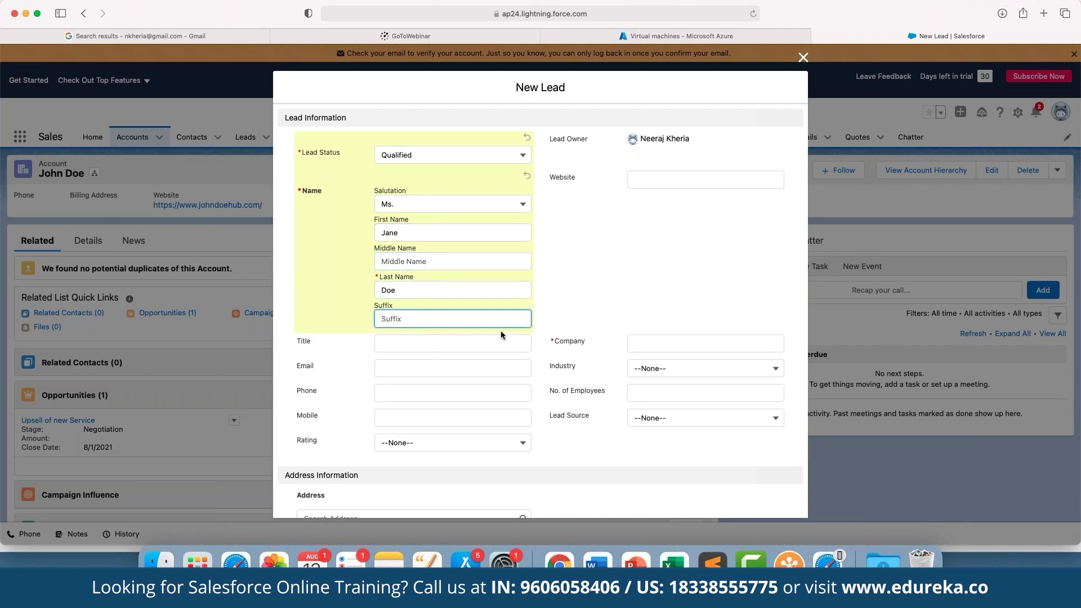
{"action": "scroll", "coordinate": [502, 330], "scroll_direction": "down", "scroll_amount": 3}
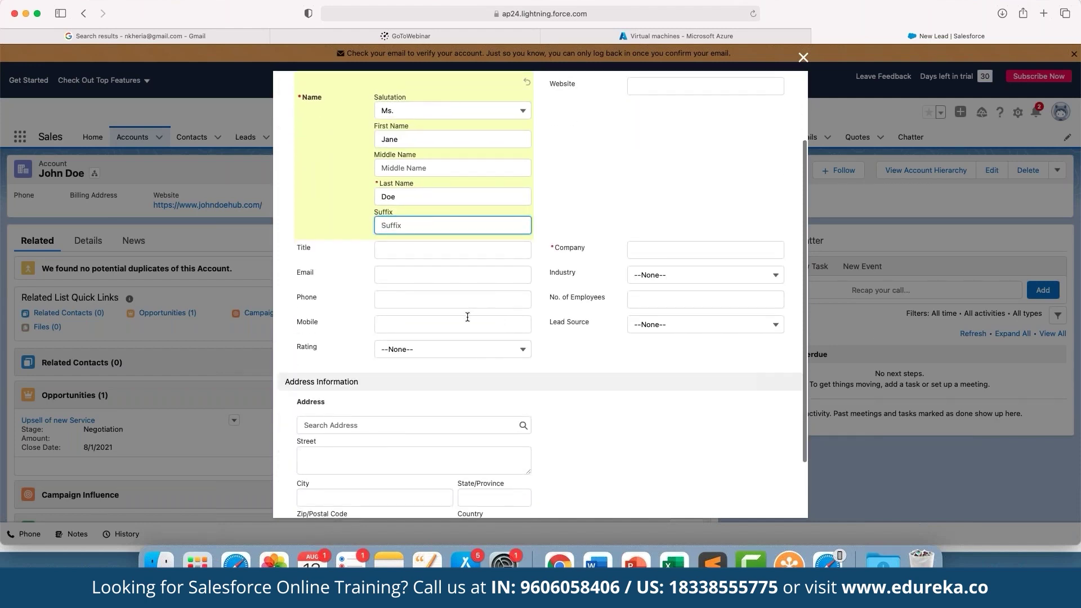
Set the lead's Rating to Hot
{"action": "scroll", "coordinate": [467, 317], "scroll_direction": "down", "scroll_amount": 2}
{"action": "left_click", "coordinate": [450, 306]}
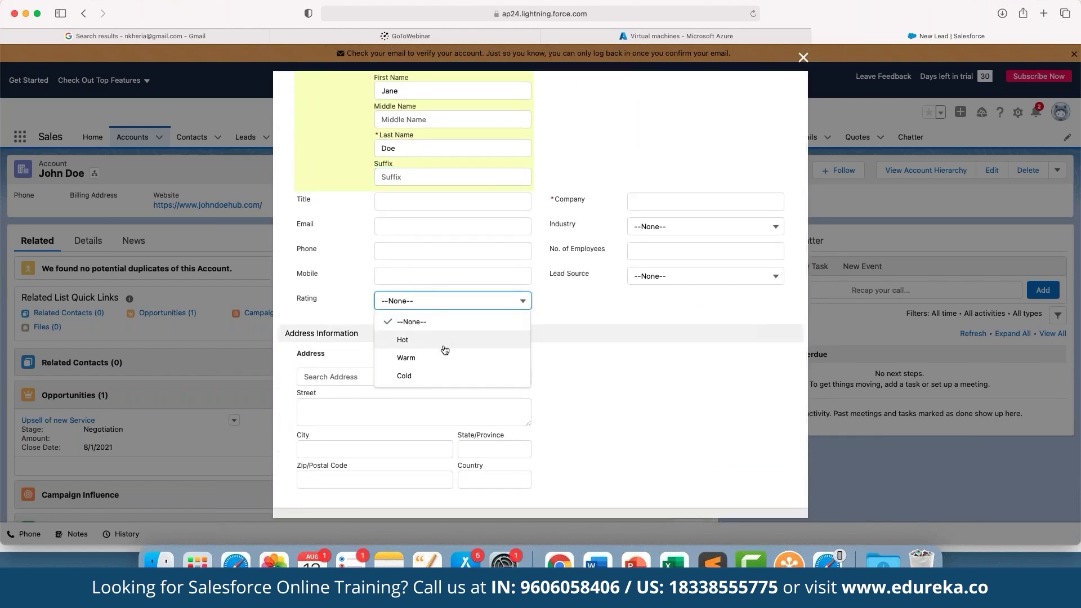
{"action": "left_click", "coordinate": [445, 341]}
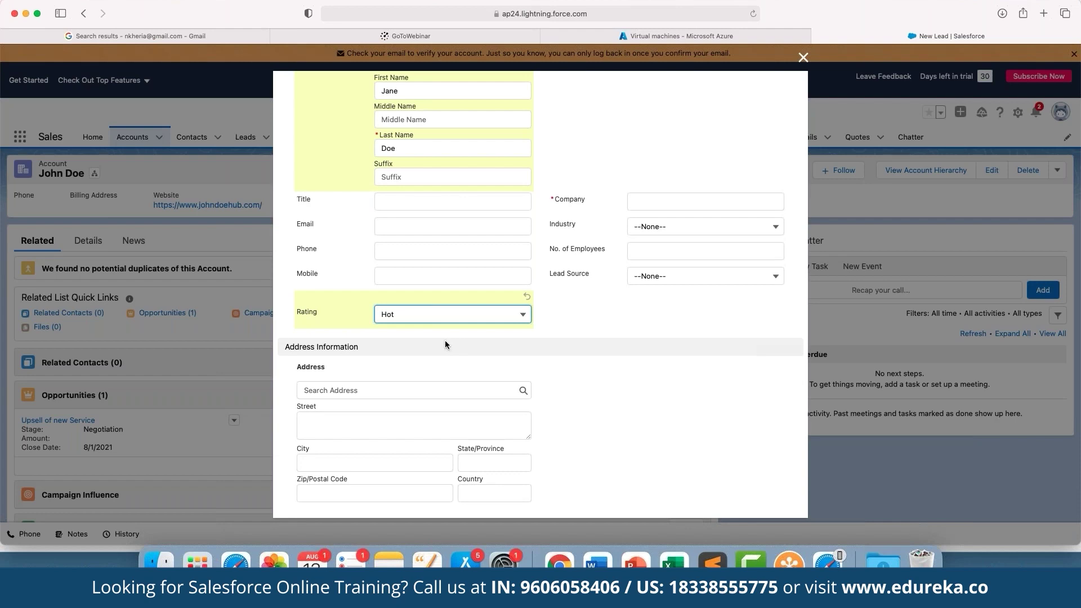
{"action": "left_click", "coordinate": [615, 355]}
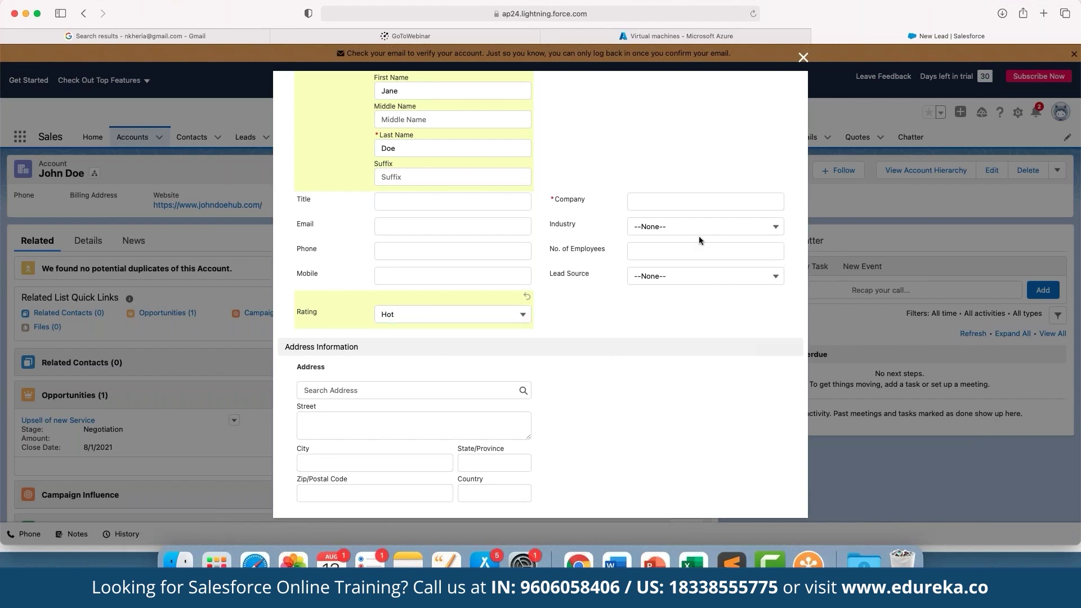
Enter company ABC, save the lead, and go to the Opportunities list
{"action": "left_click", "coordinate": [675, 202]}
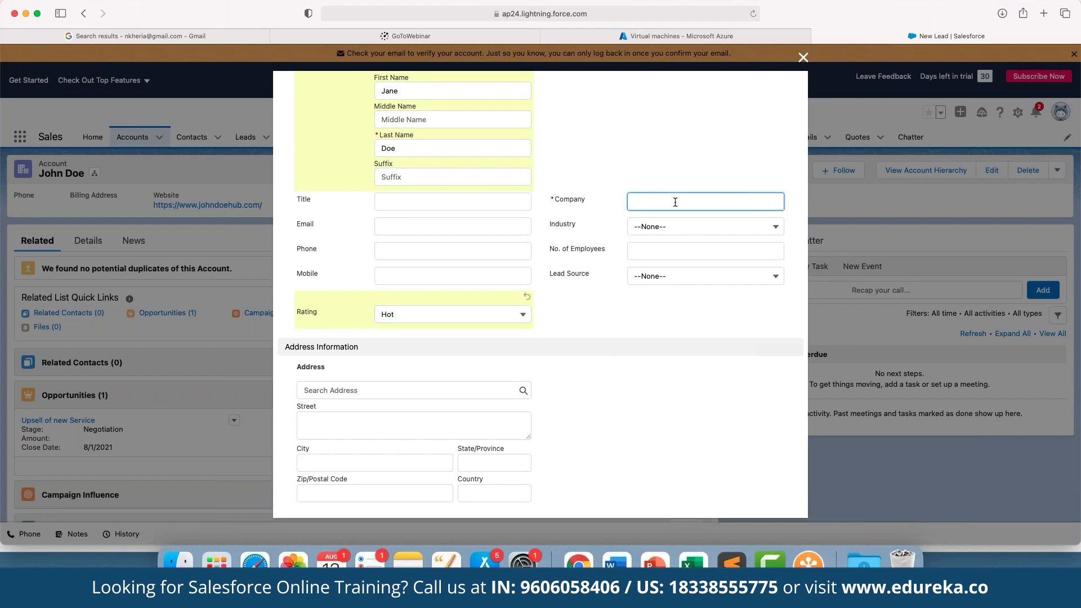
{"action": "type", "text": "ABC"}
{"action": "scroll", "coordinate": [668, 330], "scroll_direction": "down", "scroll_amount": 2}
{"action": "left_click", "coordinate": [598, 510]}
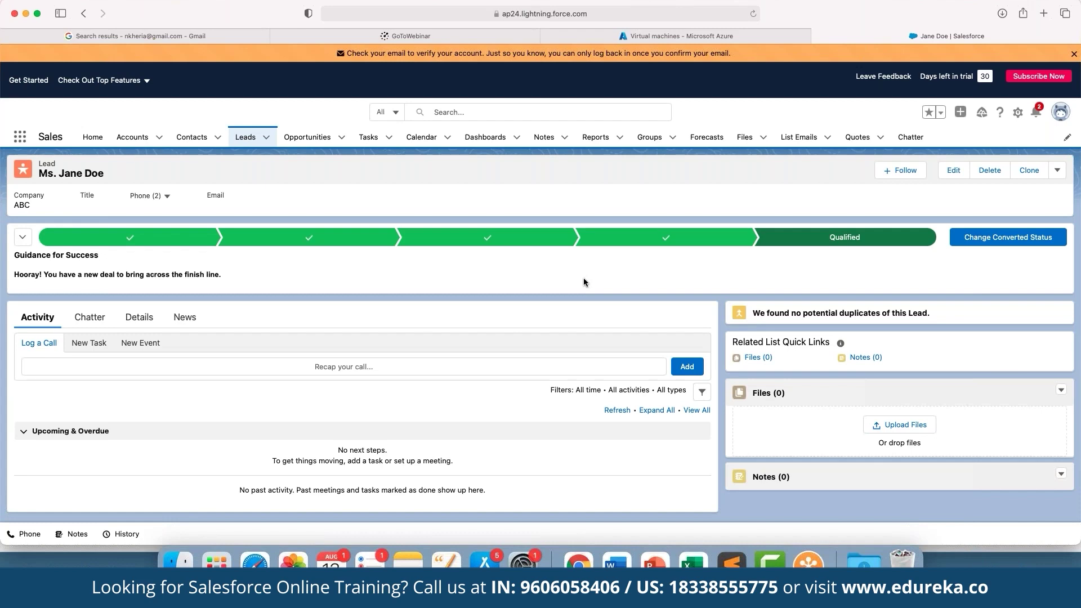
{"action": "left_click", "coordinate": [333, 138]}
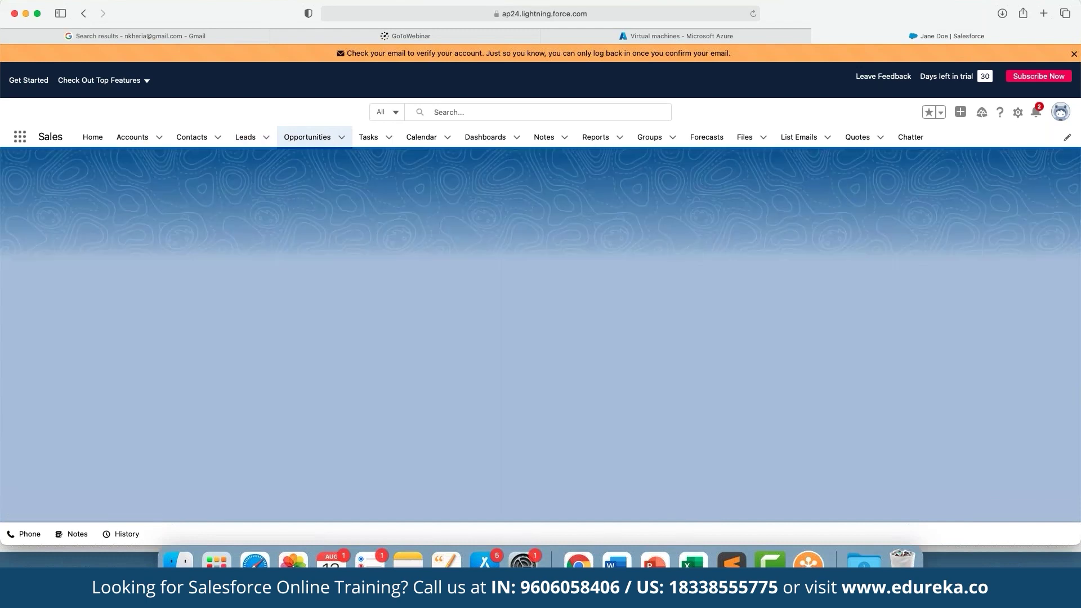